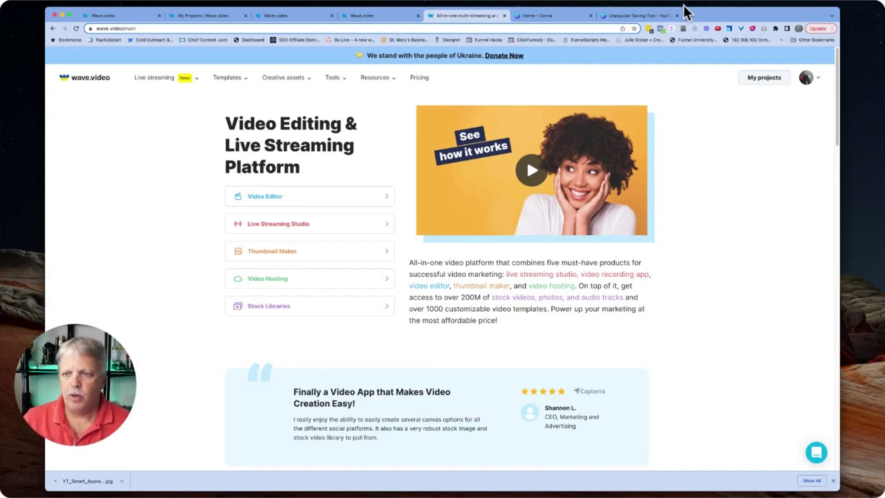
- Create a new blank video project in the horizontal 16:9 format
{"action": "mouse_move", "coordinate": [152, 87]}
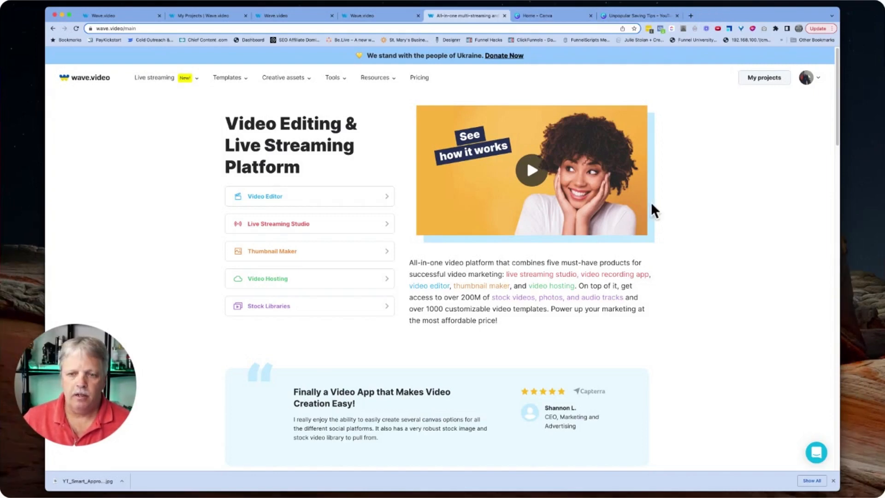
{"action": "left_click", "coordinate": [767, 78]}
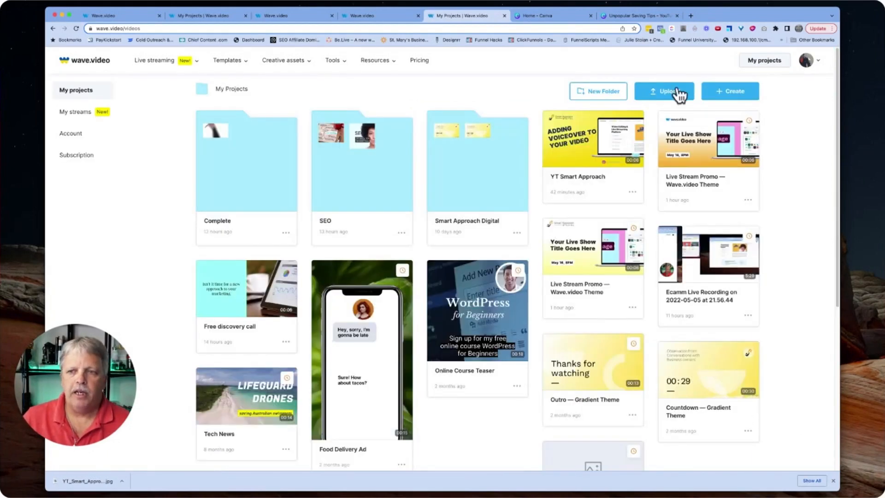
{"action": "left_click", "coordinate": [734, 93]}
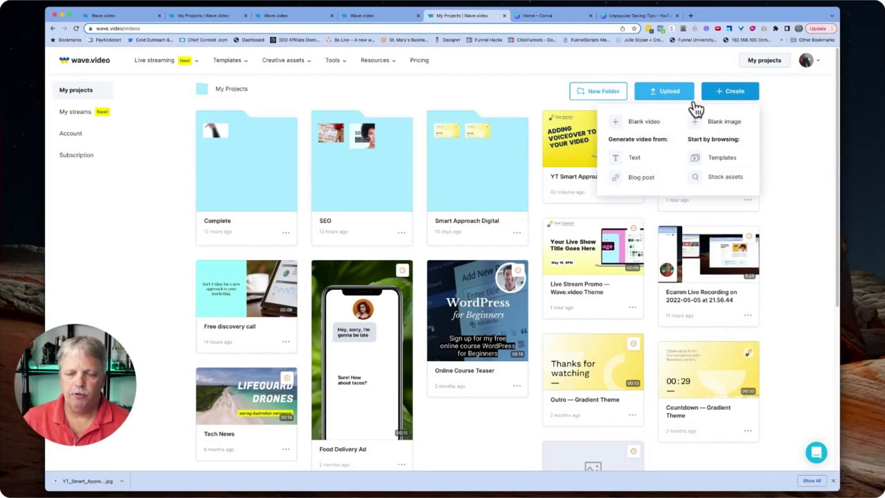
{"action": "left_click", "coordinate": [633, 125]}
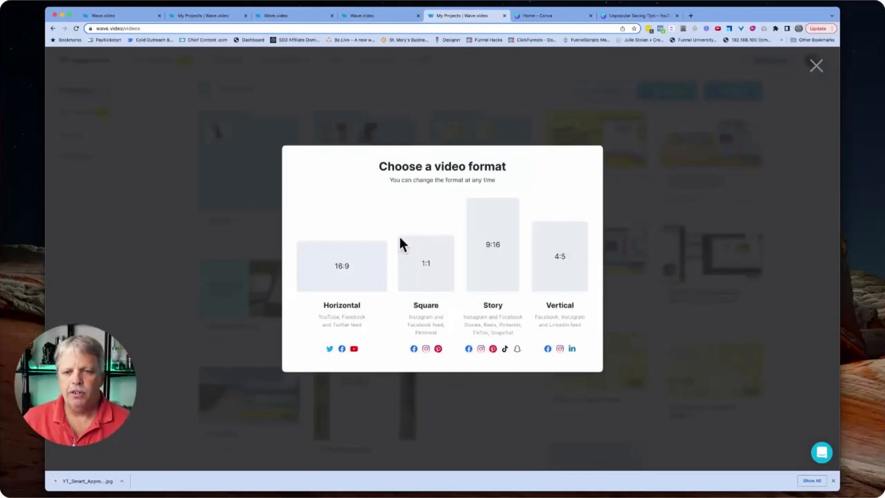
{"action": "left_click", "coordinate": [339, 260]}
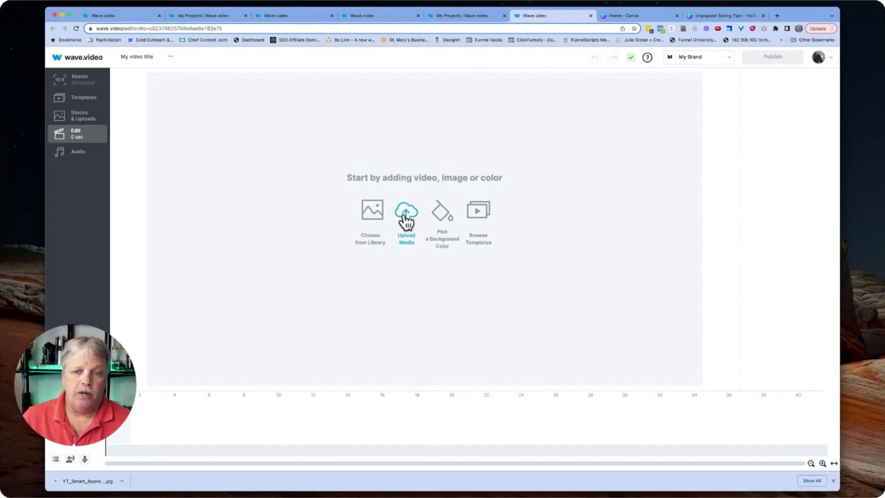
- Preview the uploaded six-second clip DigitalAgencyVideo1-V2.mp4 beside "Wave_Text to speech" and add it to the project
{"action": "left_click", "coordinate": [377, 217]}
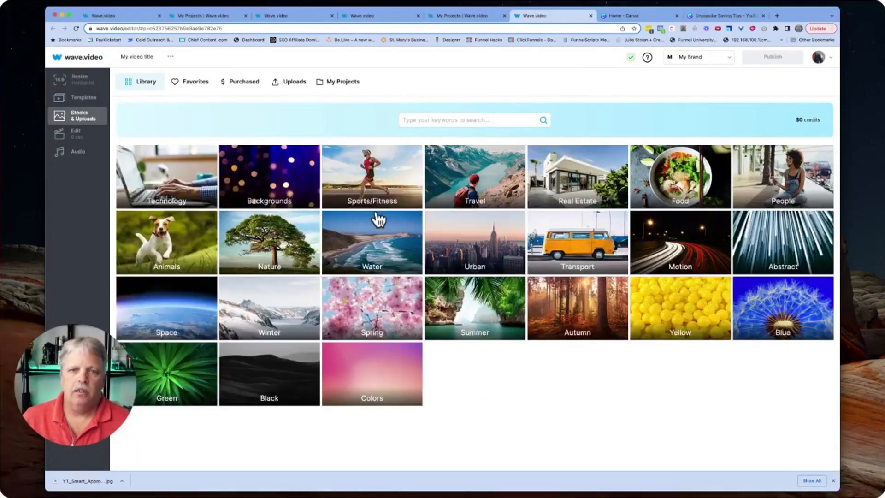
{"action": "left_click", "coordinate": [292, 85]}
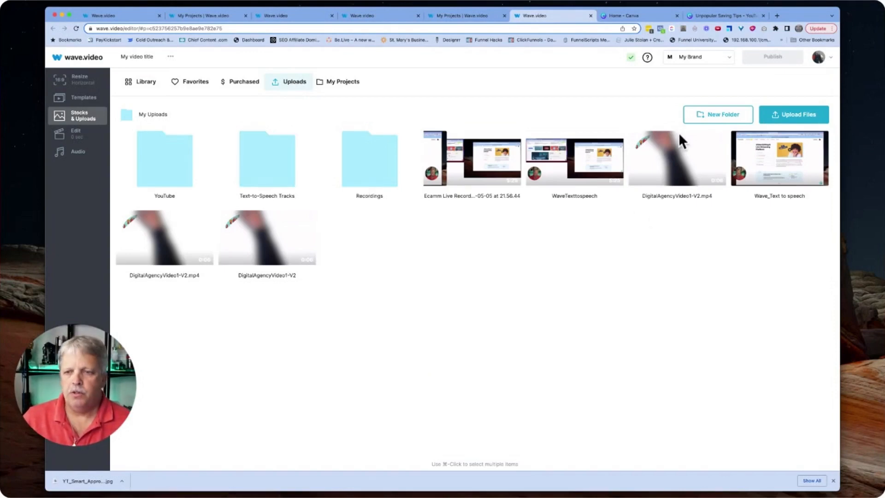
{"action": "mouse_move", "coordinate": [676, 156]}
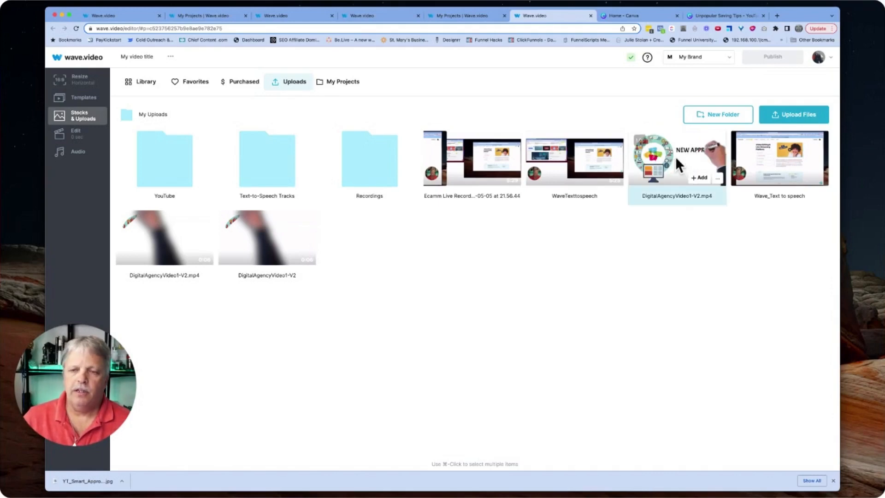
{"action": "left_click", "coordinate": [676, 156]}
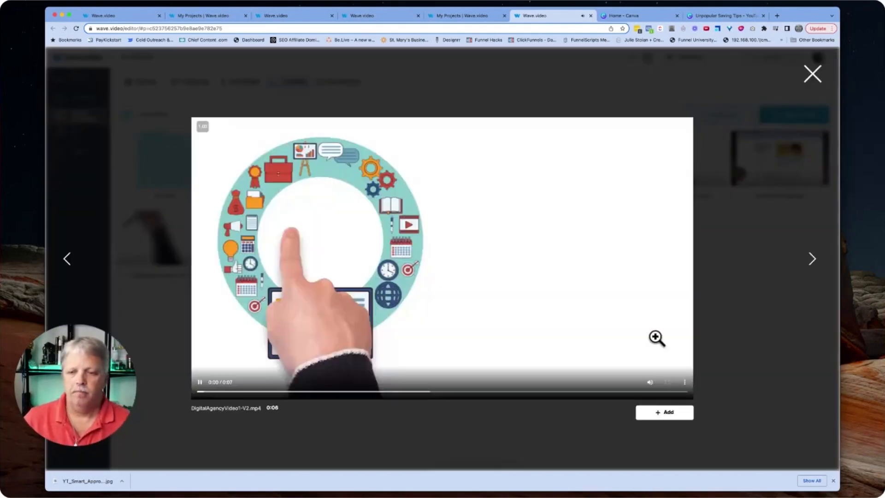
{"action": "left_click", "coordinate": [659, 413]}
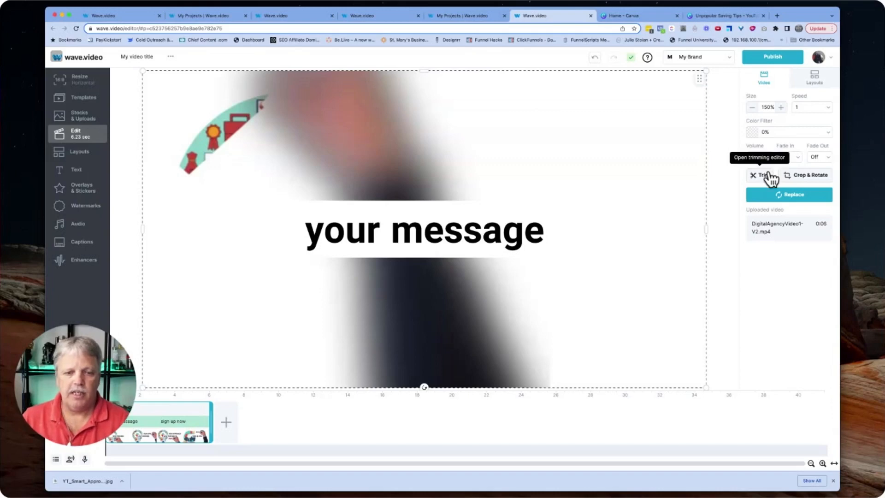
{"action": "left_click", "coordinate": [188, 414]}
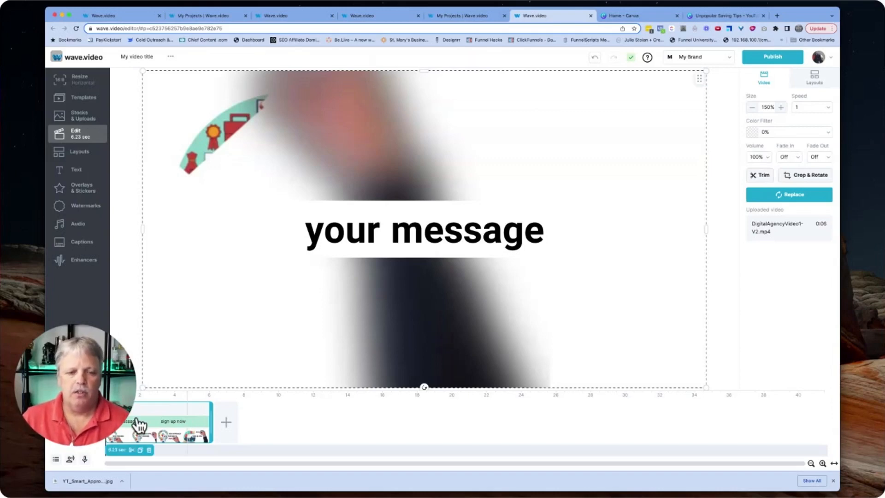
{"action": "left_click", "coordinate": [70, 460]}
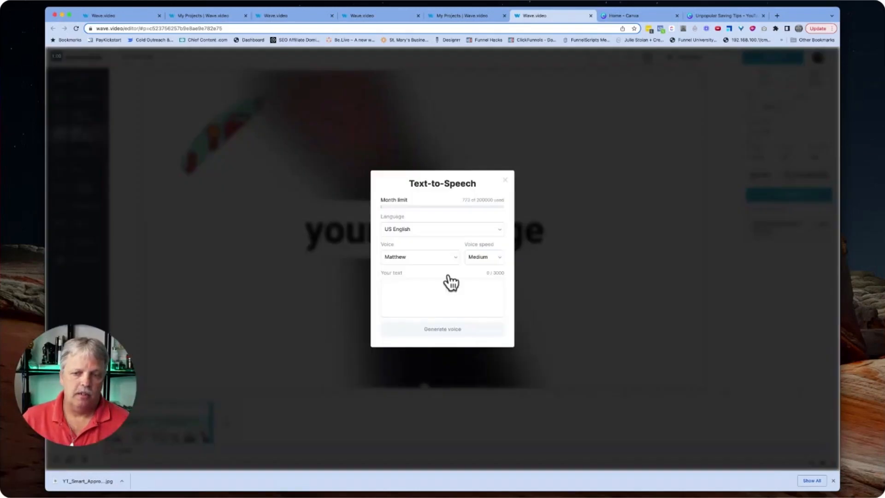
{"action": "left_click", "coordinate": [508, 186]}
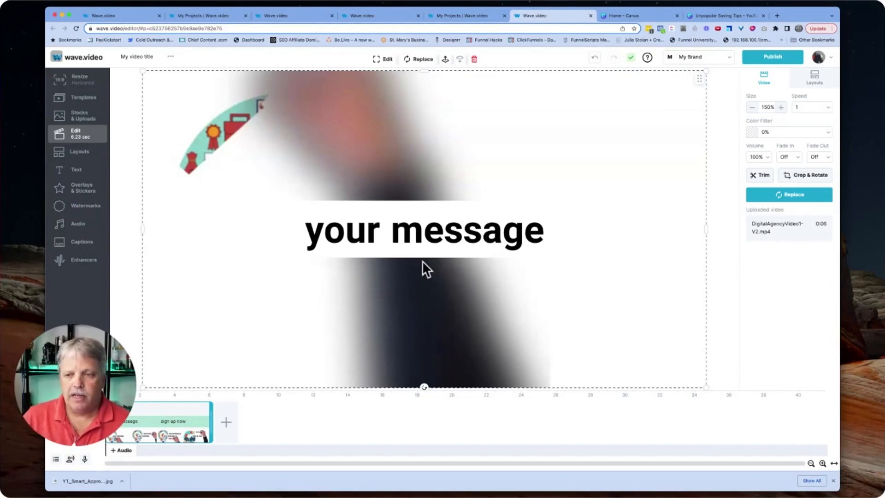
- Set the video clip's volume to 0% and play back the start of the muted clip
{"action": "left_click", "coordinate": [768, 157]}
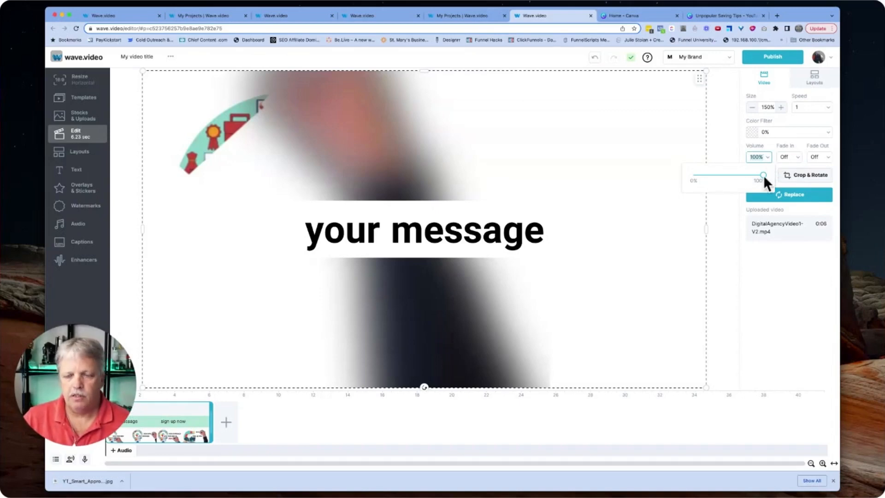
{"action": "left_click_drag", "start_coordinate": [763, 175], "coordinate": [689, 180]}
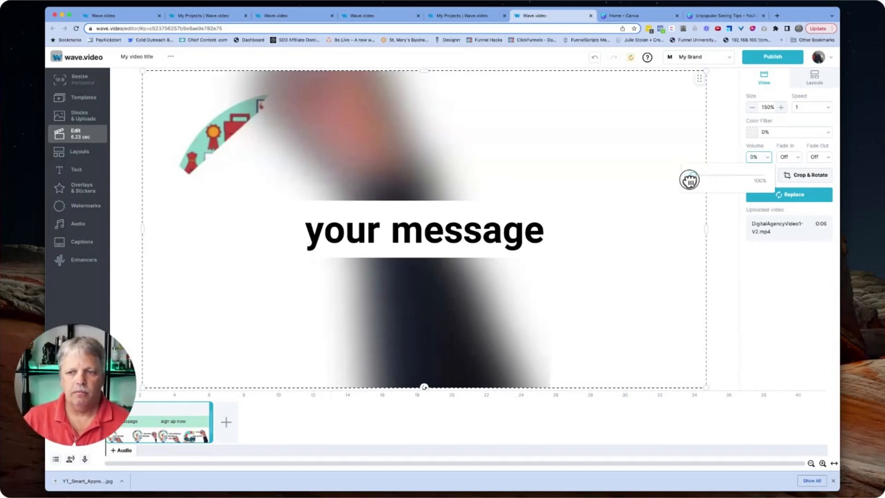
{"action": "left_click", "coordinate": [739, 273]}
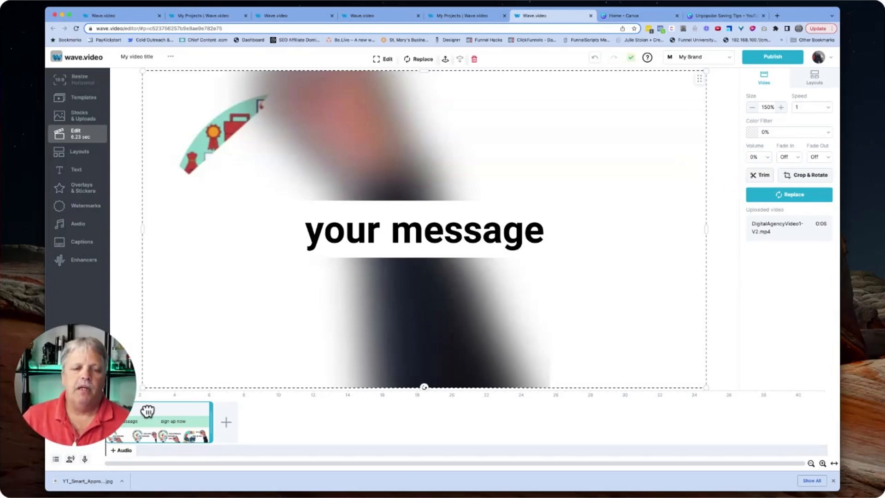
{"action": "key", "text": "space"}
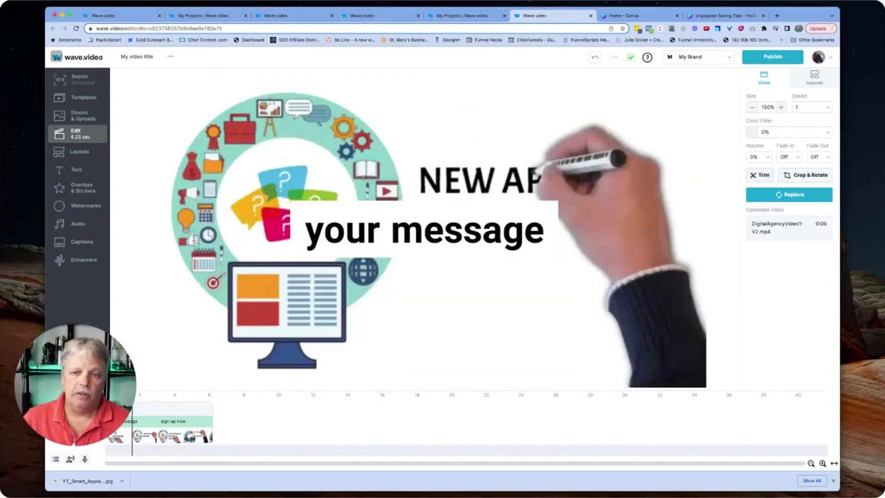
{"action": "key", "text": "space"}
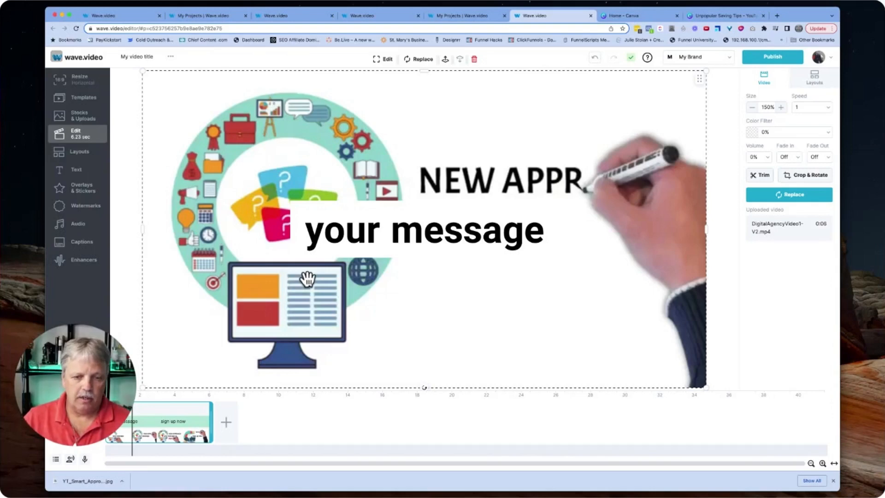
- Generate a text-to-speech voiceover saying "Isn't it time for a new approach to your marketing. Let's talk, contact us today for a free discovery call."
{"action": "left_click", "coordinate": [70, 459]}
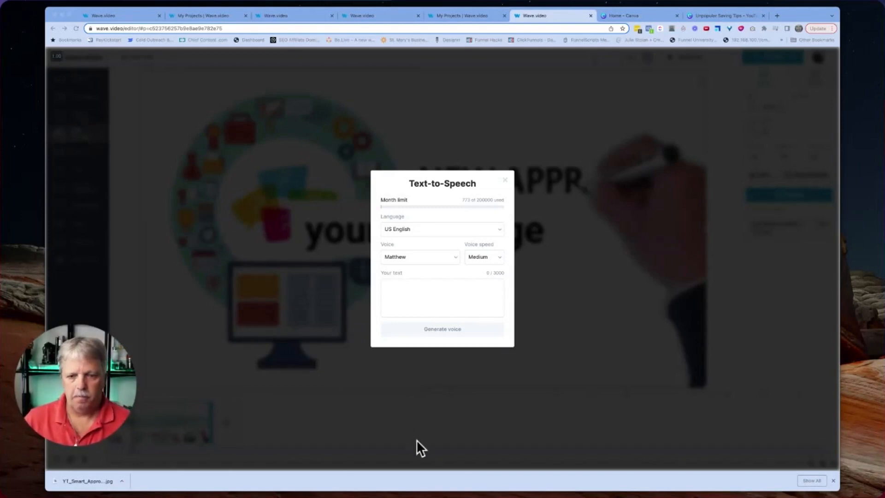
{"action": "left_click", "coordinate": [408, 296]}
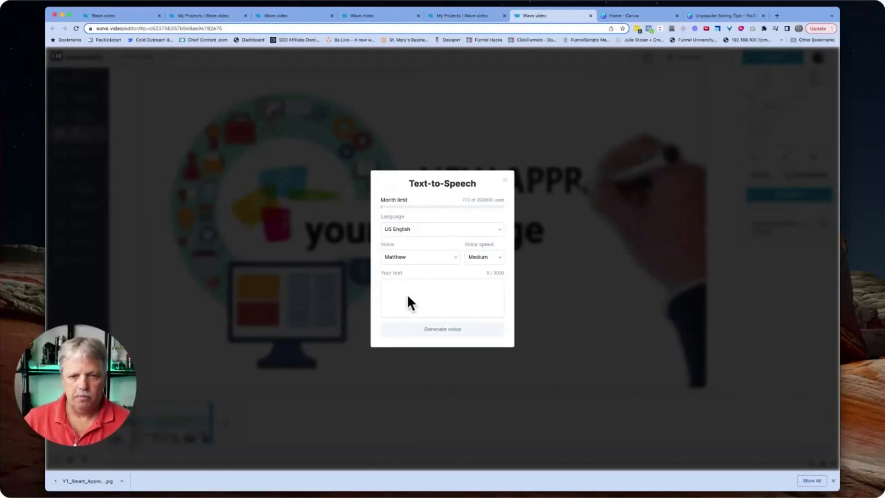
{"action": "left_click", "coordinate": [397, 293]}
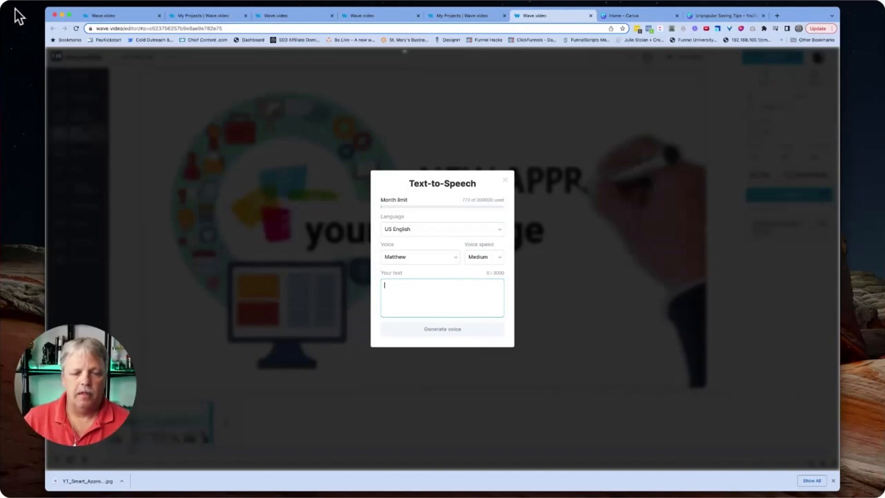
{"action": "type", "text": "Isn't it time for a new approach to your marketing. Let's talk, contact us today for a free discovery call."}
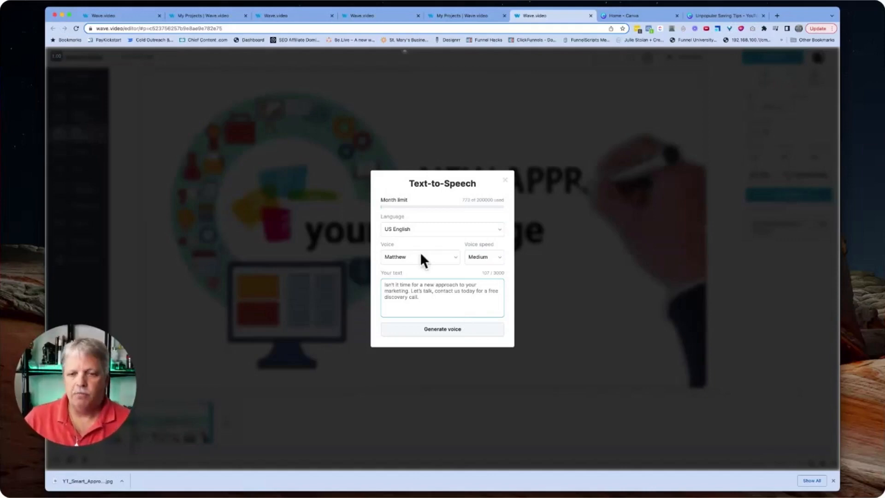
{"action": "left_click", "coordinate": [455, 256]}
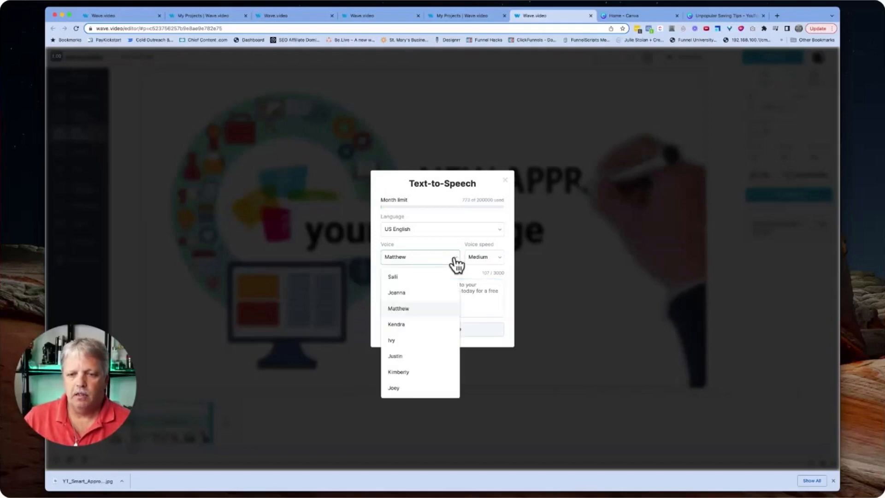
{"action": "left_click", "coordinate": [442, 233]}
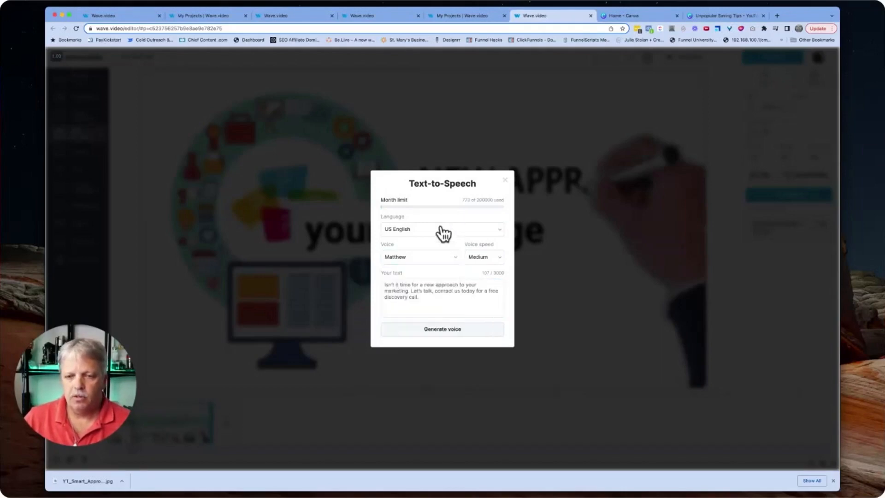
{"action": "left_click", "coordinate": [456, 330]}
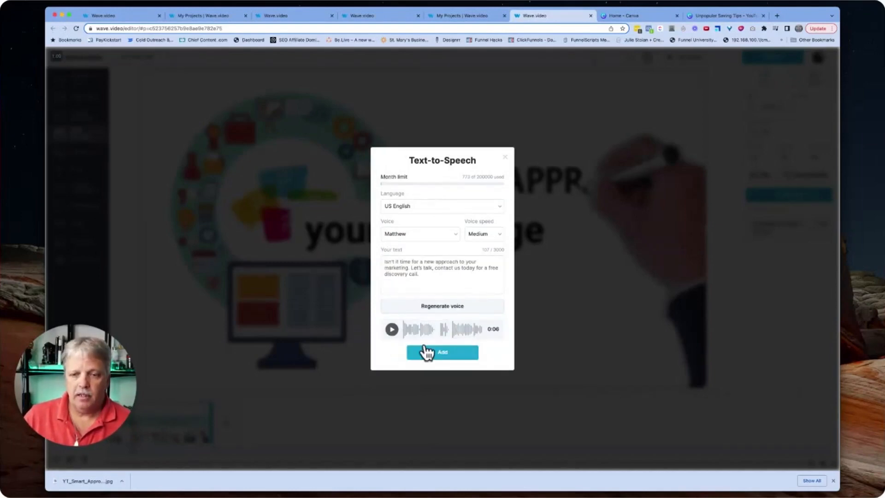
- Add the generated voiceover to the project after previewing it, align it with the video's start, and play back the result
{"action": "left_click", "coordinate": [391, 330]}
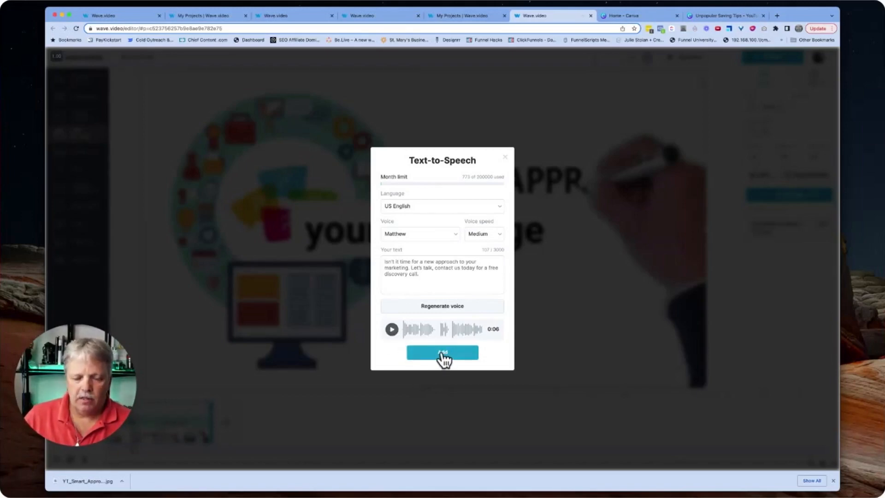
{"action": "left_click", "coordinate": [443, 354]}
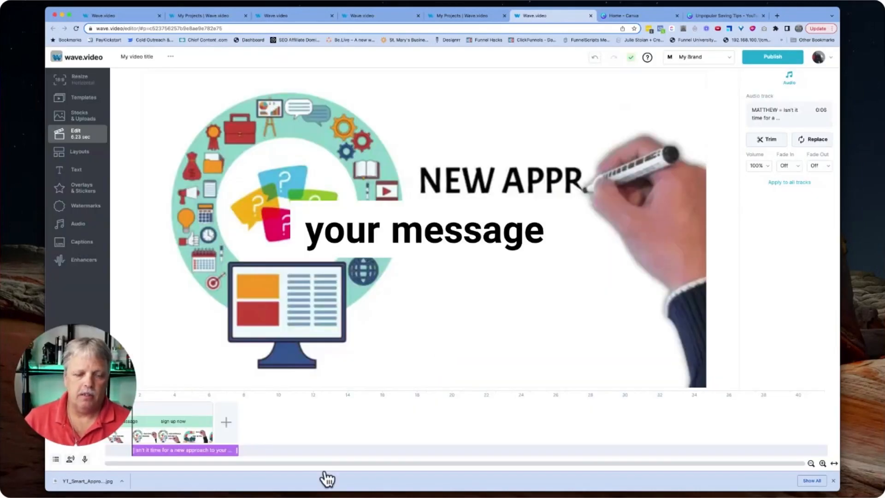
{"action": "left_click", "coordinate": [162, 452]}
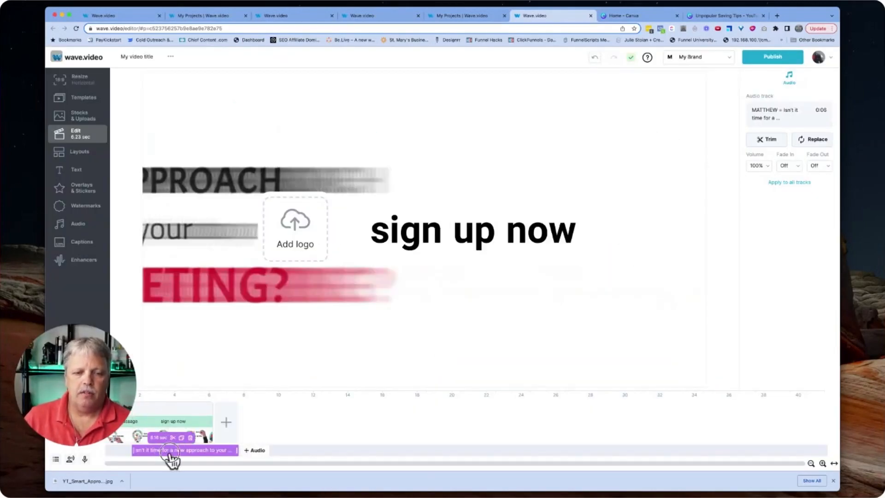
{"action": "left_click_drag", "start_coordinate": [172, 458], "coordinate": [124, 454]}
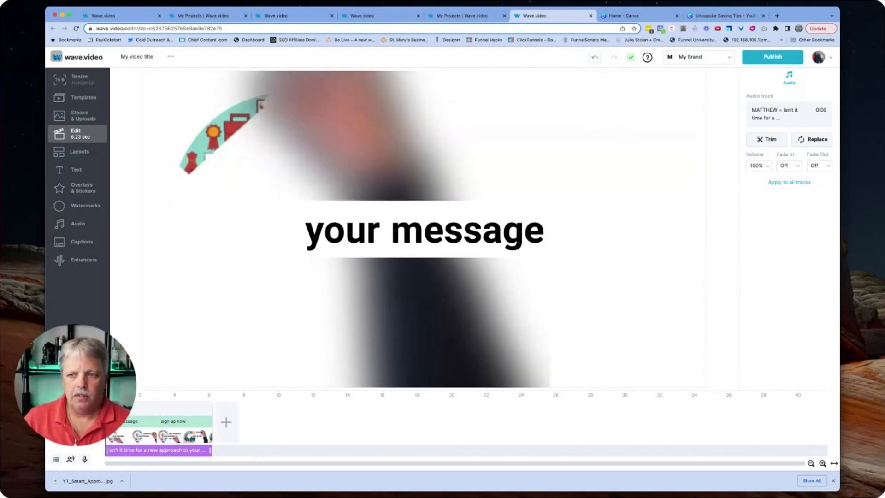
{"action": "key", "text": "space"}
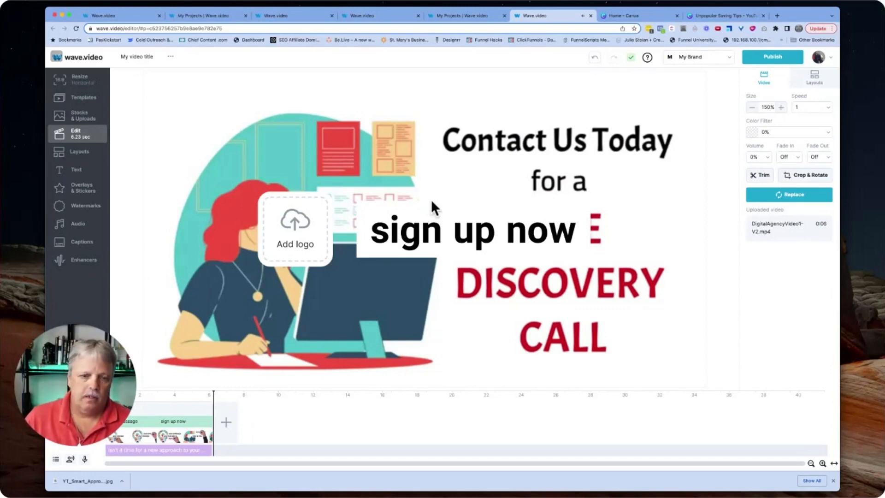
- Delete the "your message" text and the "sign up now" call to action from the timeline
{"action": "left_click", "coordinate": [123, 421]}
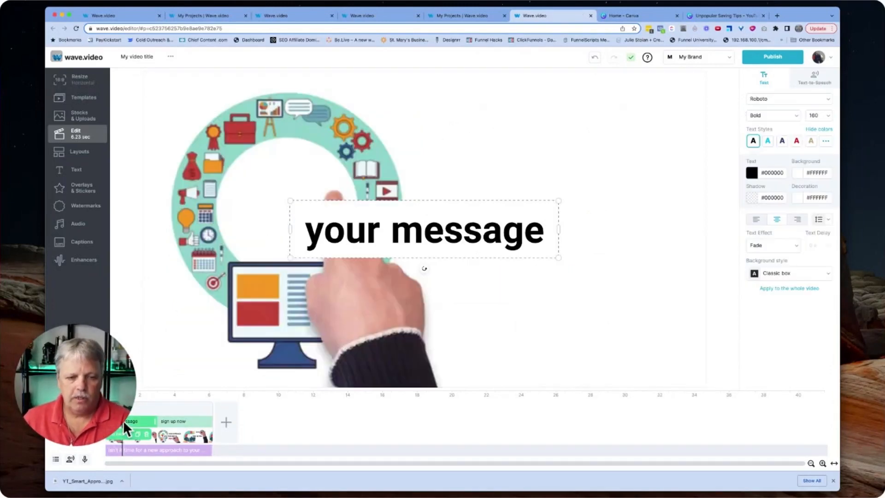
{"action": "left_click", "coordinate": [147, 431]}
{"action": "left_click", "coordinate": [169, 420]}
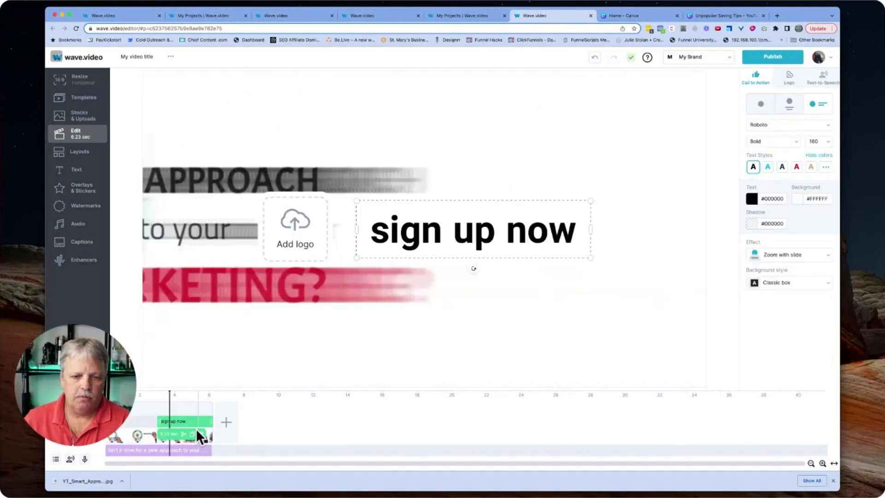
{"action": "left_click", "coordinate": [195, 428]}
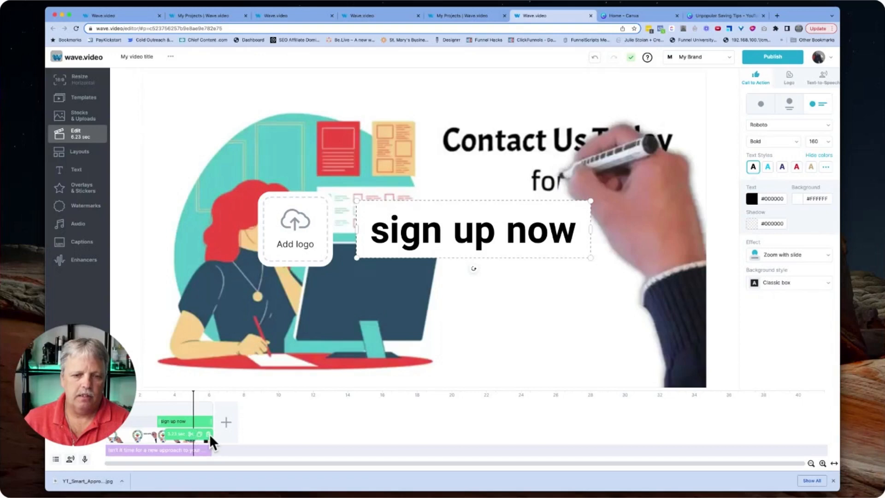
{"action": "left_click", "coordinate": [207, 434]}
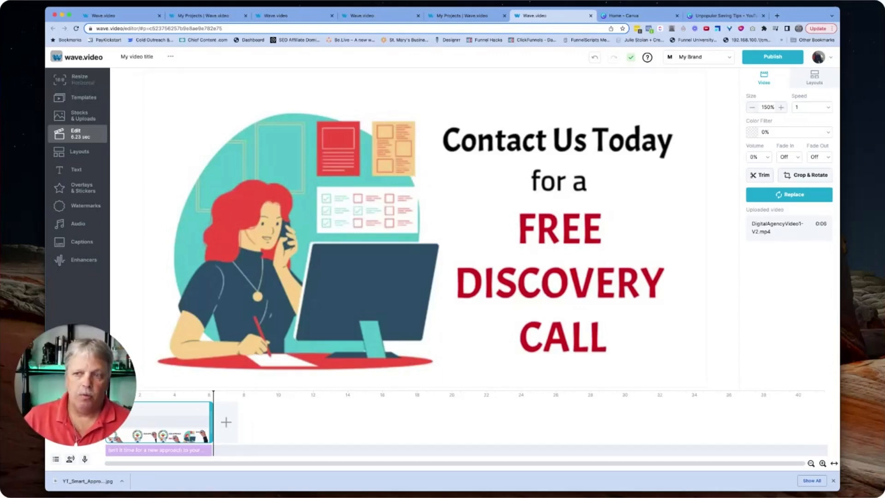
- Publish the project as a video, rendering it at 1080p with Optimized quality in mp4 format
{"action": "left_click", "coordinate": [781, 57]}
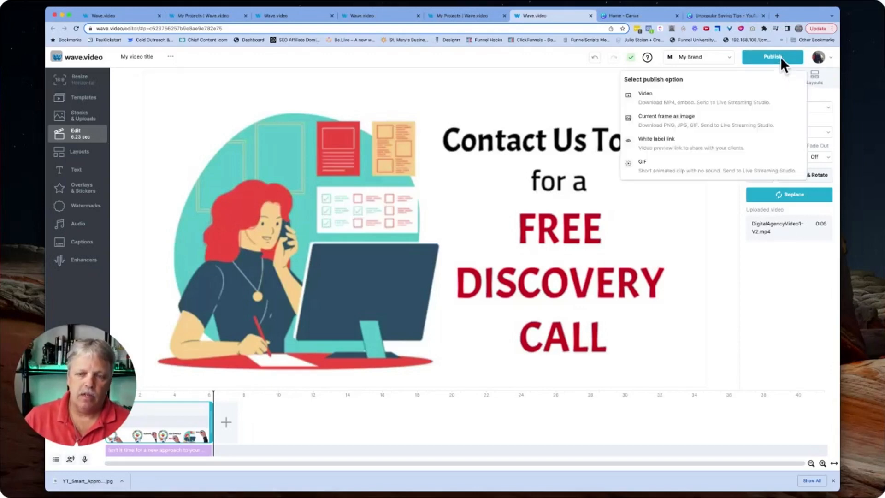
{"action": "left_click", "coordinate": [660, 108]}
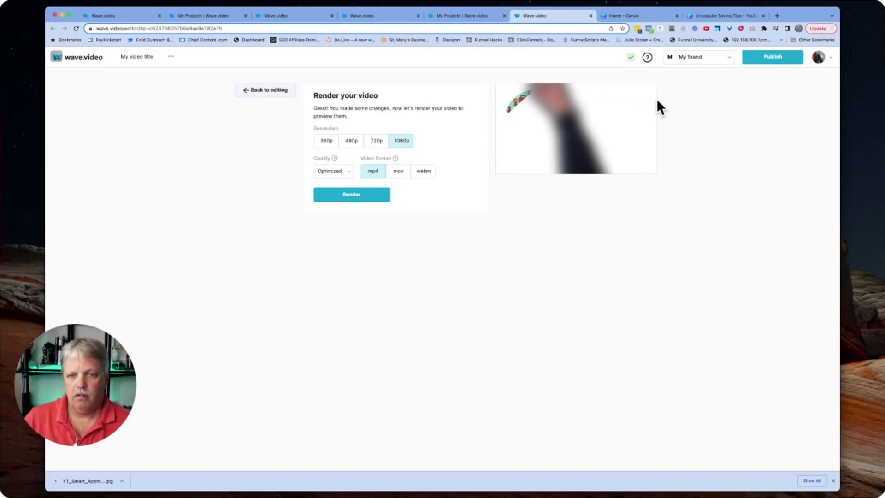
{"action": "left_click", "coordinate": [349, 196]}
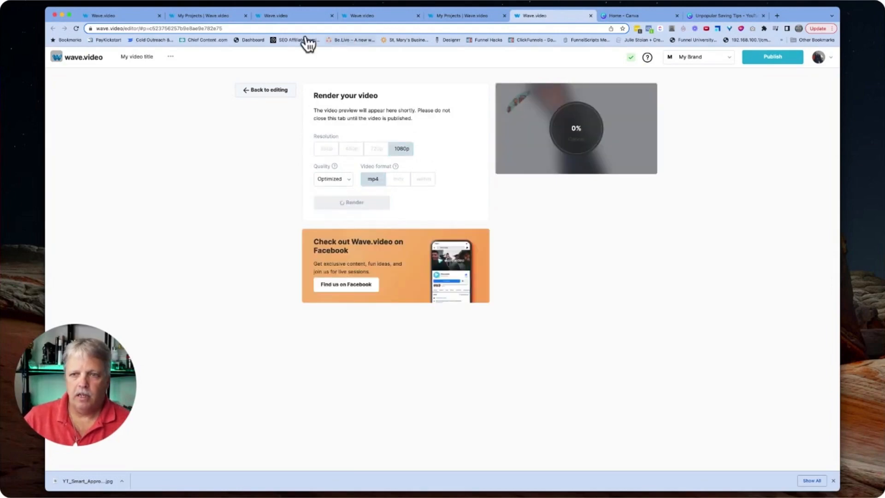
{"action": "left_click_drag", "start_coordinate": [795, 12], "coordinate": [798, 12]}
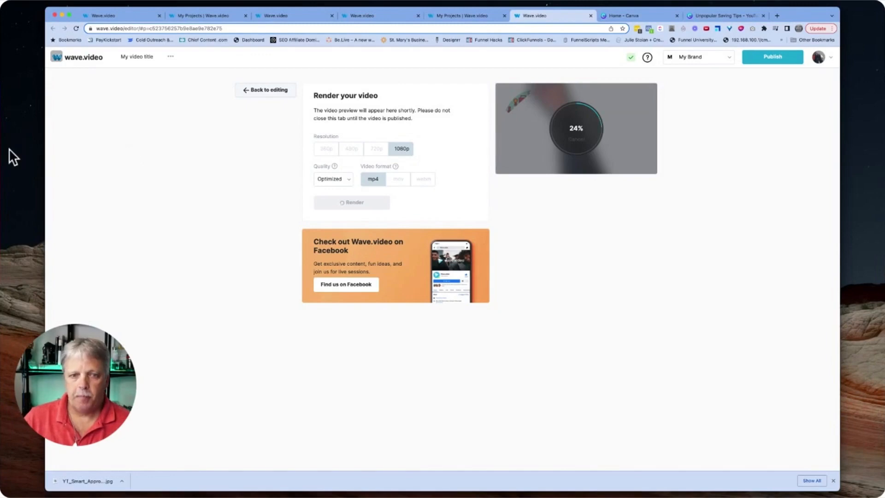
{"action": "left_click", "coordinate": [22, 188]}
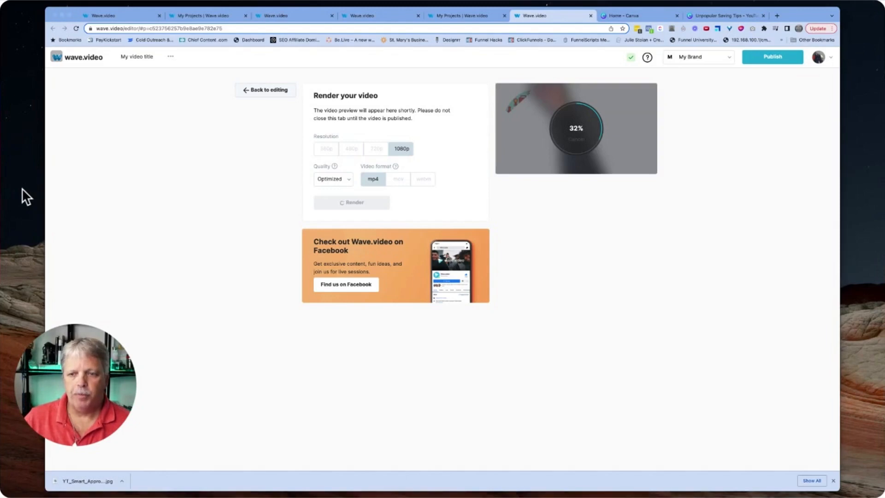